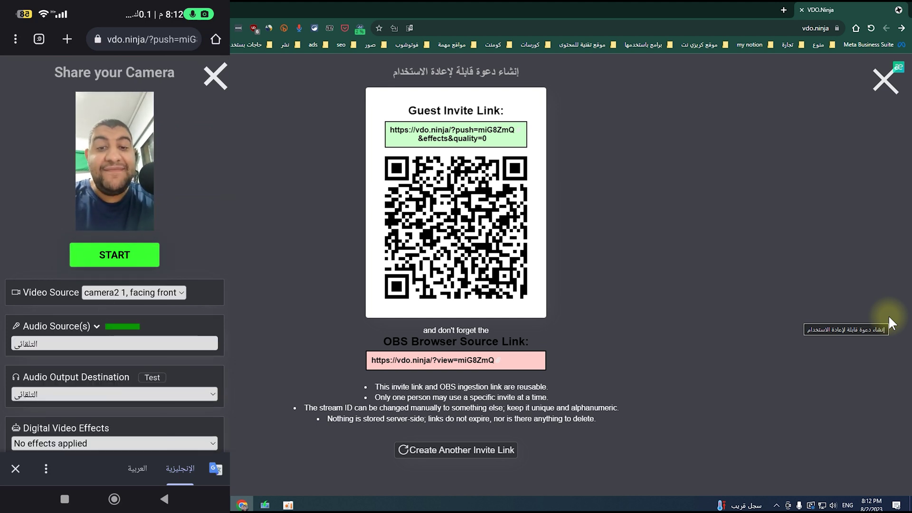
- Dismiss the translation bar on the phone and copy the OBS Browser Source link from the VDO.Ninja invite page
{"action": "left_click", "coordinate": [15, 469]}
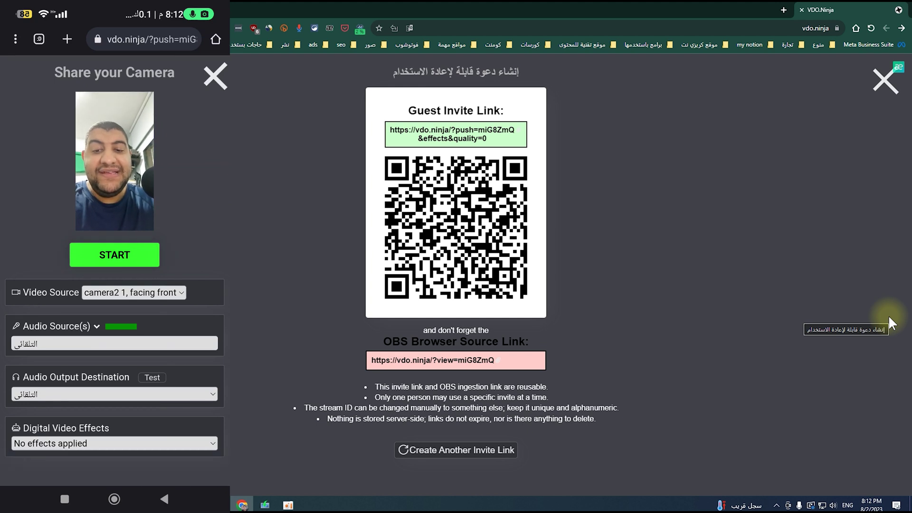
{"action": "left_click", "coordinate": [497, 362]}
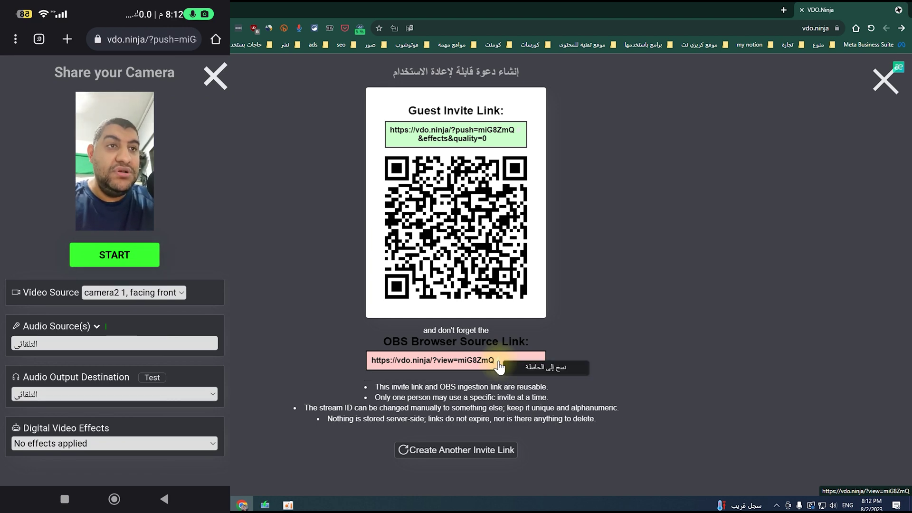
- Switch to OBS and add a new Browser source that uses the copied VDO.Ninja view link as its URL
{"action": "key", "text": "super+d"}
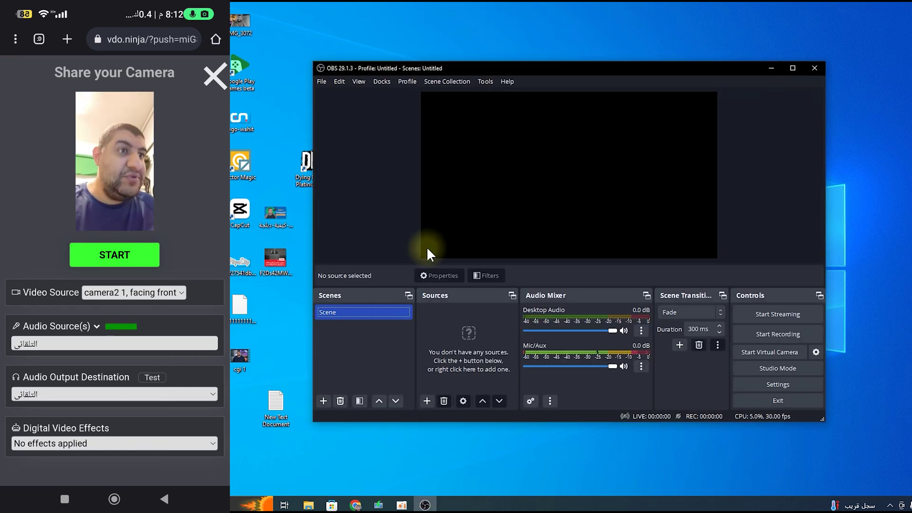
{"action": "left_click", "coordinate": [427, 399]}
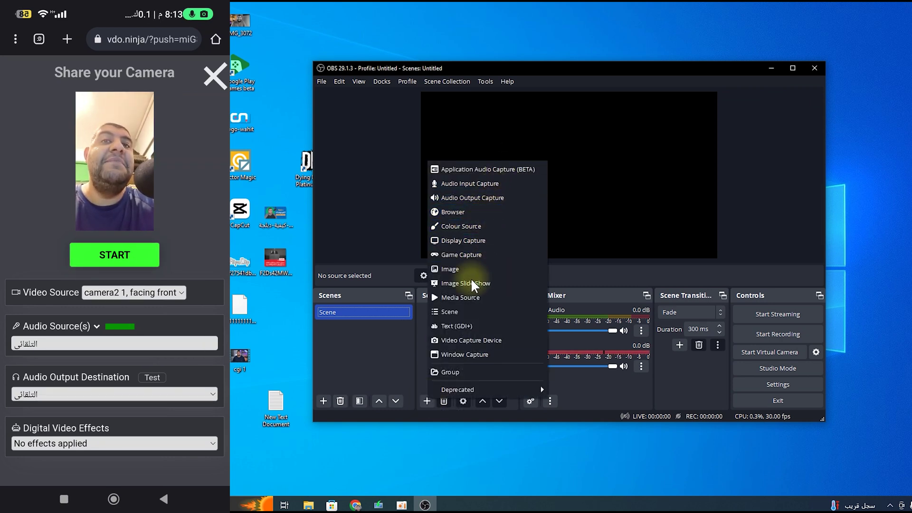
{"action": "left_click", "coordinate": [464, 213]}
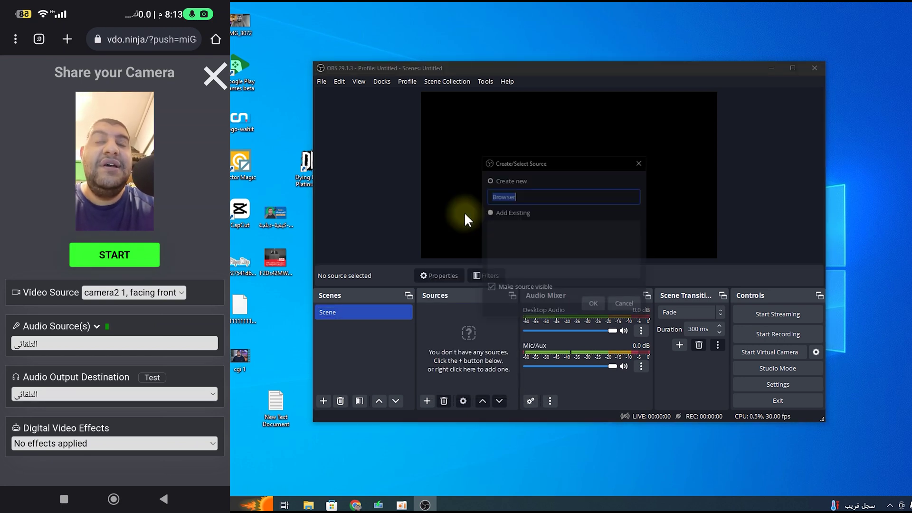
{"action": "left_click", "coordinate": [593, 305]}
{"action": "left_click_drag", "start_coordinate": [601, 262], "coordinate": [430, 265]}
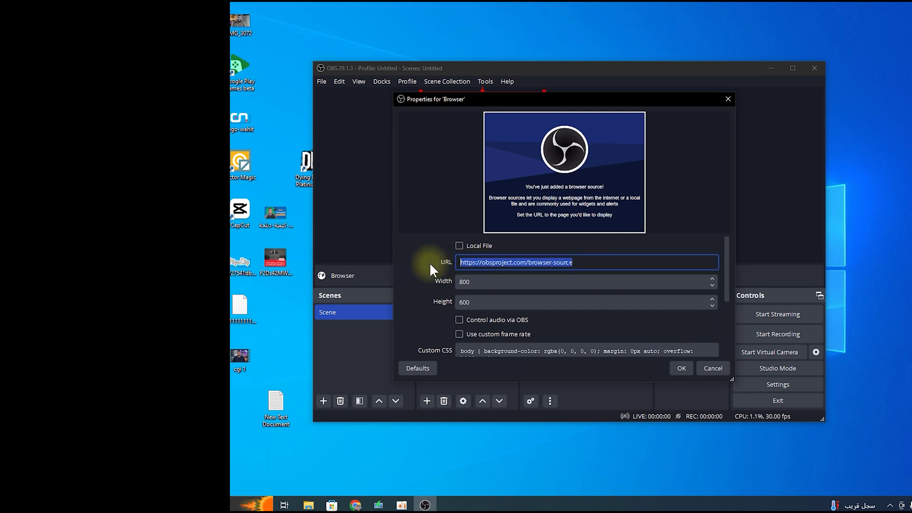
{"action": "key", "text": "ctrl+v"}
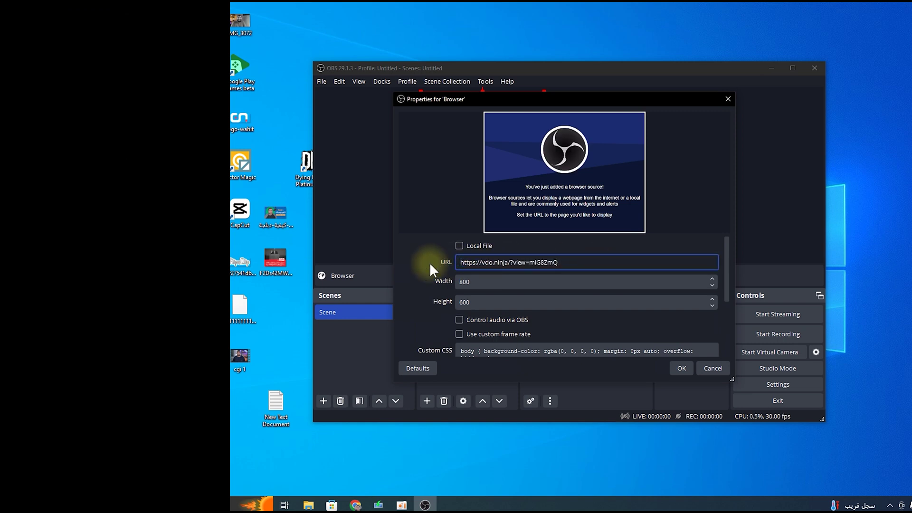
- Set the Browser source's size to 1920 by 1080 and allow obs-browser-page through the firewall on public networks
{"action": "left_click", "coordinate": [557, 282]}
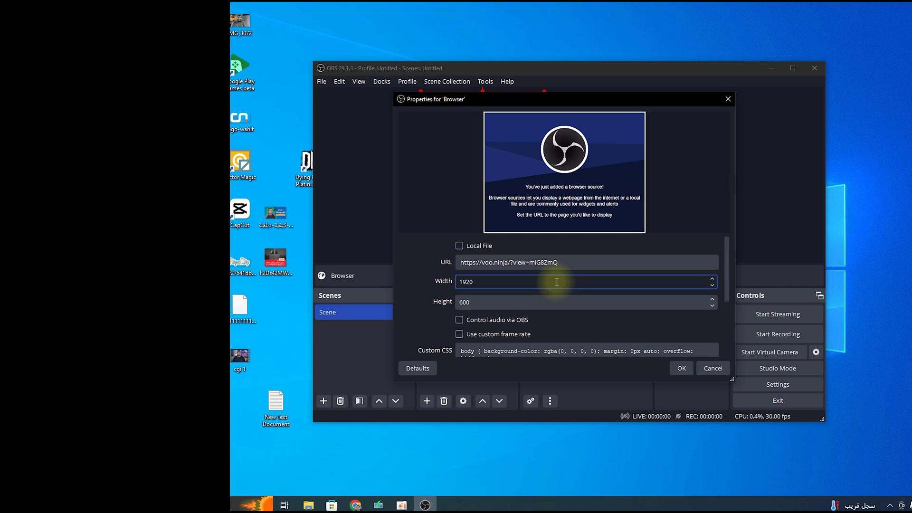
{"action": "key", "text": "Tab"}
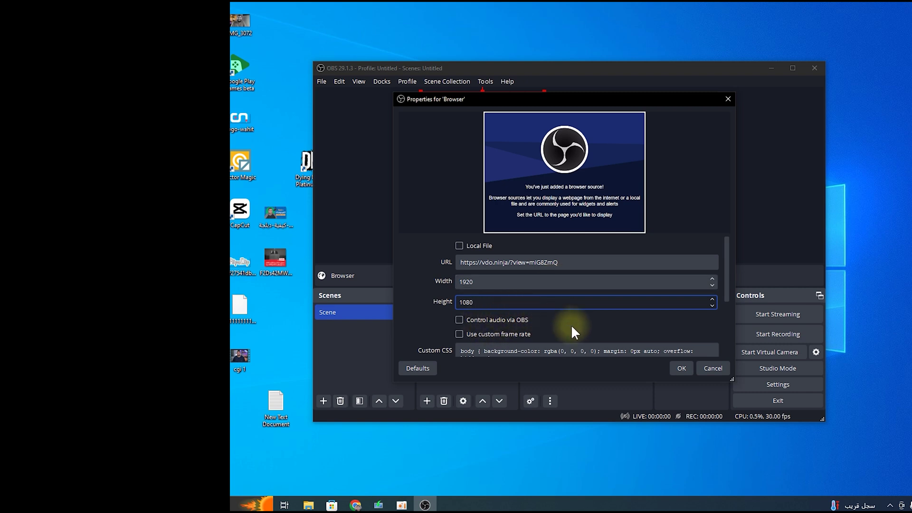
{"action": "scroll", "coordinate": [591, 316], "scroll_direction": "down", "scroll_amount": 1}
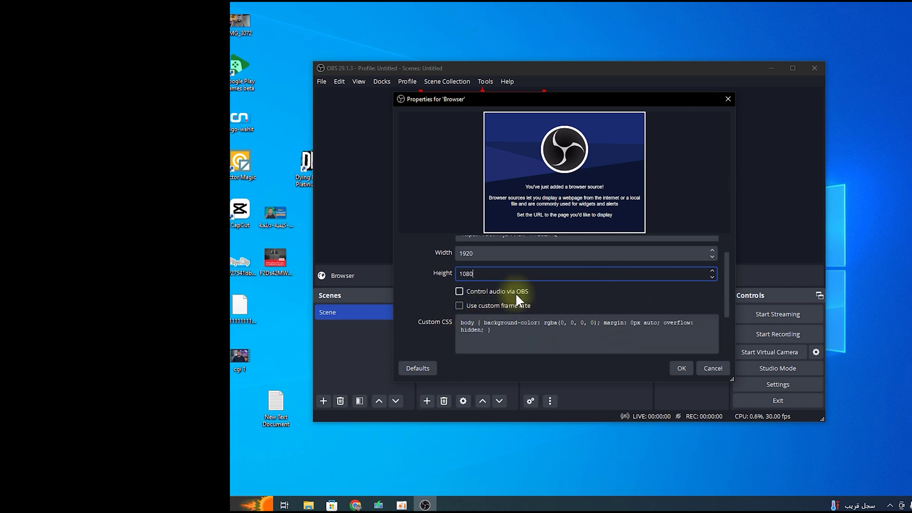
{"action": "scroll", "coordinate": [540, 295], "scroll_direction": "up", "scroll_amount": 2}
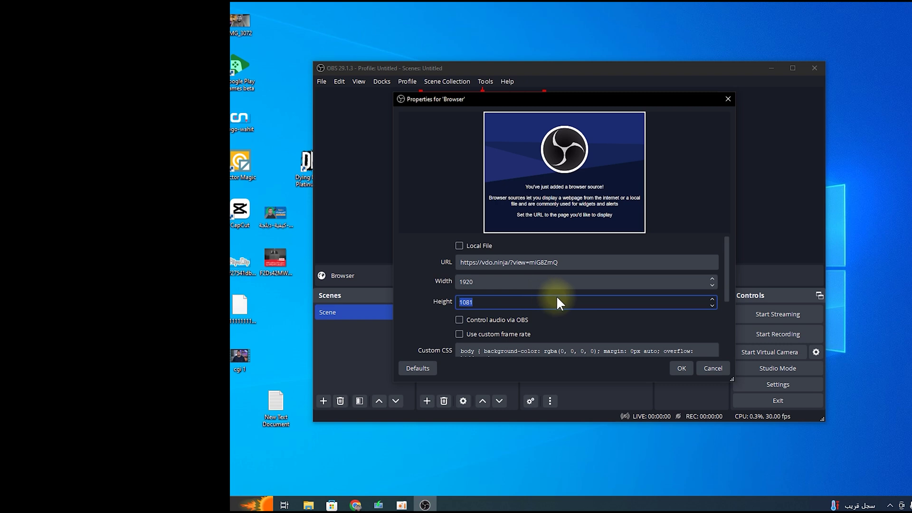
{"action": "left_click", "coordinate": [681, 368]}
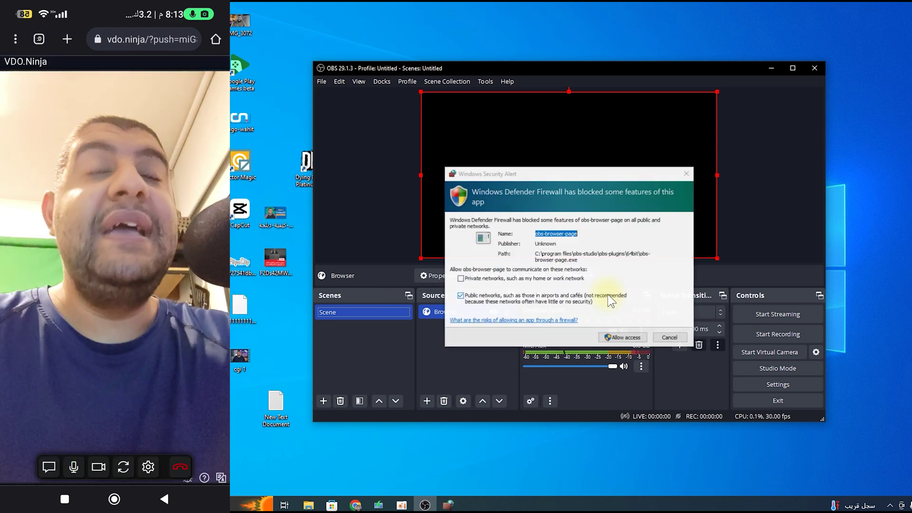
{"action": "left_click", "coordinate": [608, 338]}
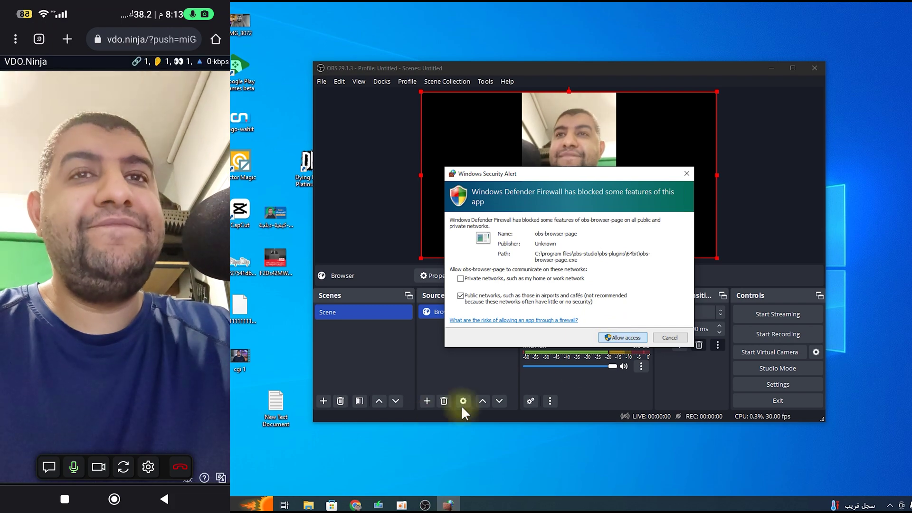
{"action": "left_click", "coordinate": [624, 338]}
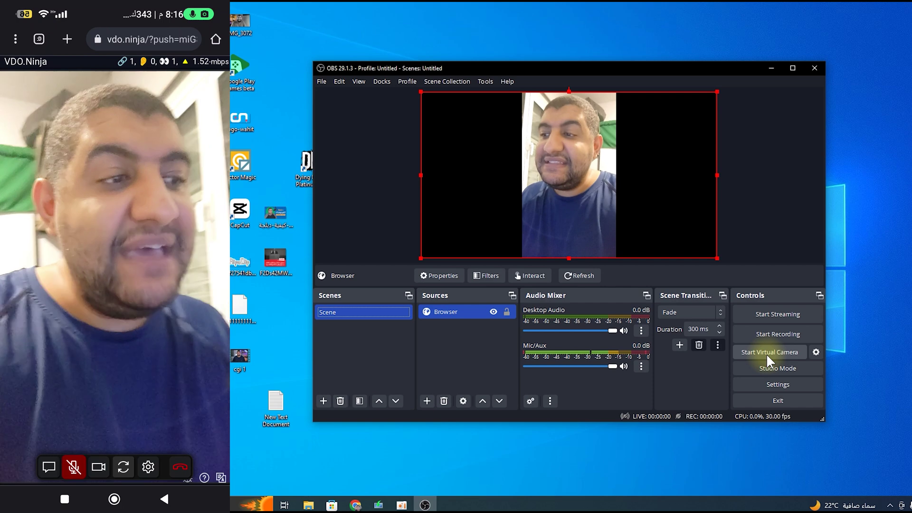
- Start the virtual camera and review its output type and output selection settings without changing them
{"action": "left_click", "coordinate": [776, 352]}
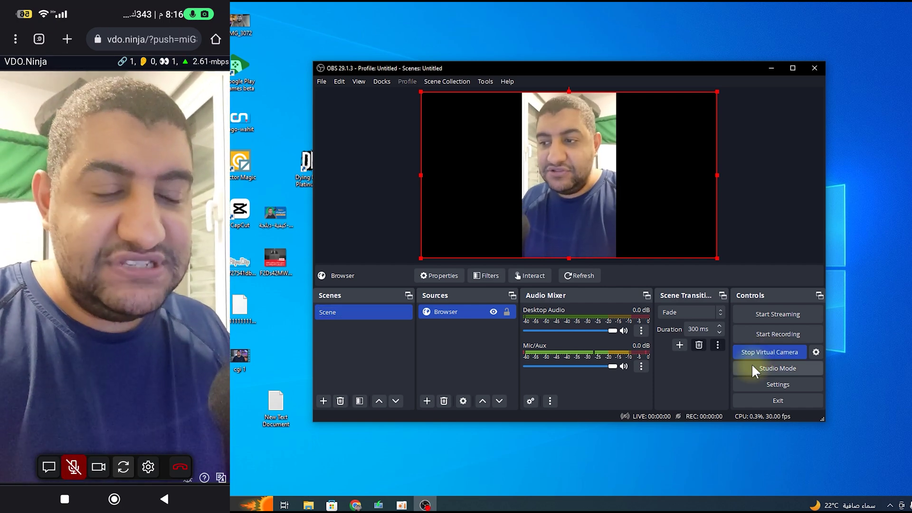
{"action": "left_click", "coordinate": [816, 352]}
{"action": "left_click", "coordinate": [564, 255]}
{"action": "left_click", "coordinate": [628, 231]}
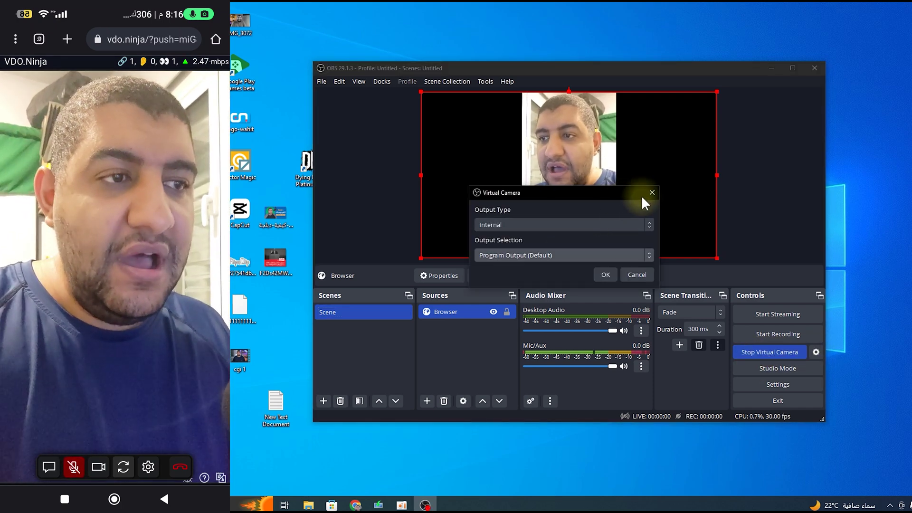
{"action": "left_click", "coordinate": [652, 193]}
- Switch to Chrome and open Facebook in a new tab
{"action": "left_click", "coordinate": [355, 504]}
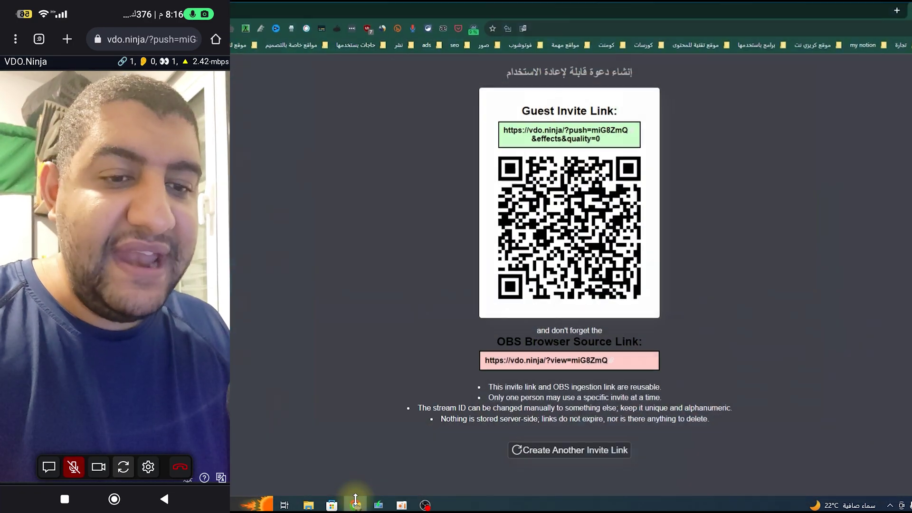
{"action": "left_click", "coordinate": [897, 11]}
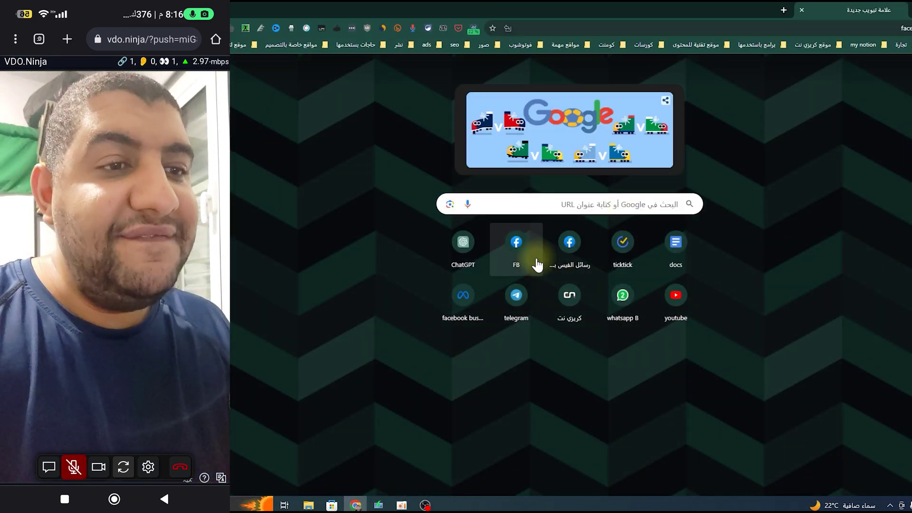
{"action": "left_click", "coordinate": [536, 259]}
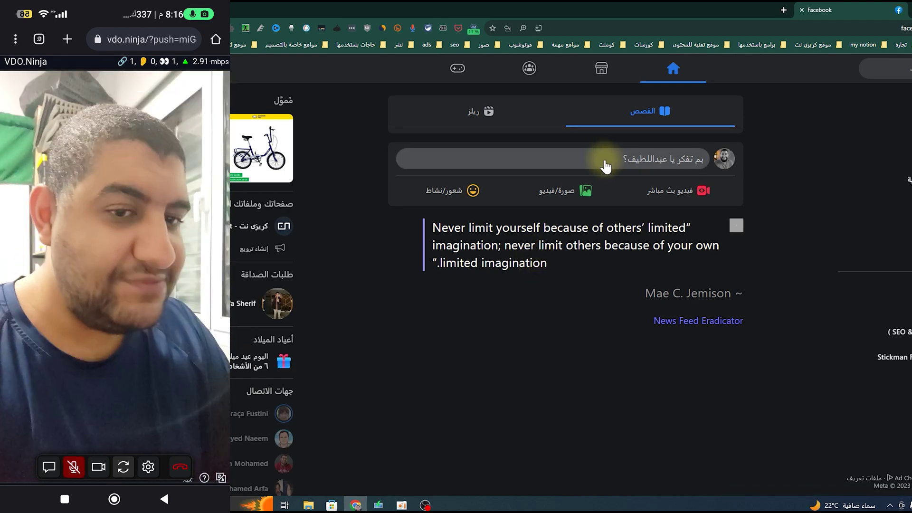
- Begin a live video from a new Facebook post and choose the go-live option to open the broadcast setup
{"action": "left_click", "coordinate": [605, 164]}
{"action": "left_click", "coordinate": [460, 298]}
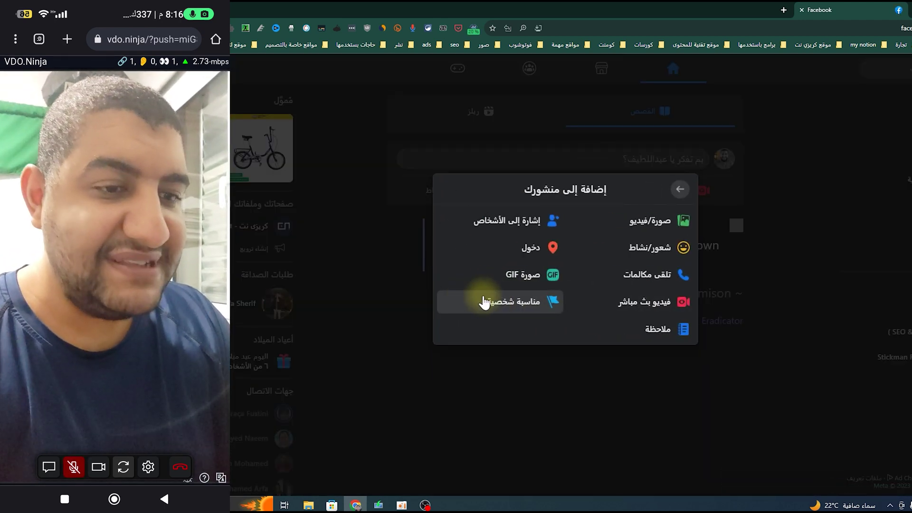
{"action": "left_click", "coordinate": [662, 301]}
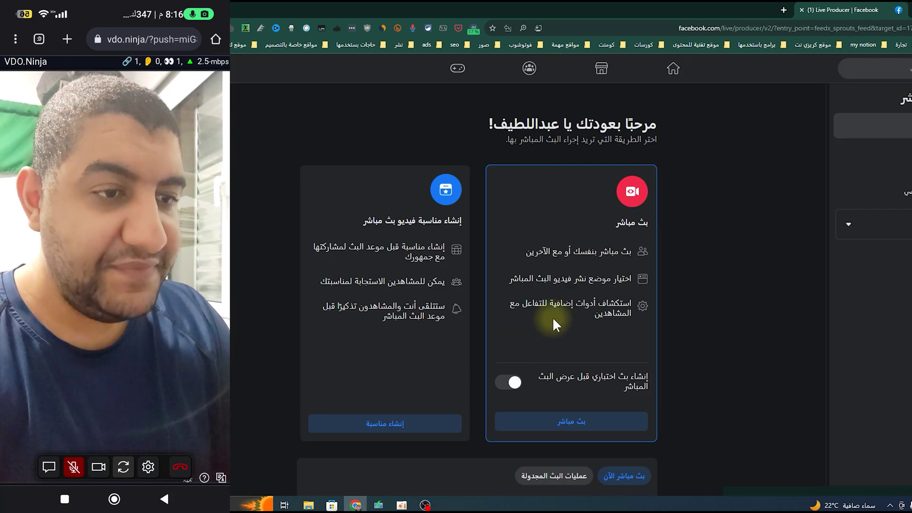
{"action": "left_click", "coordinate": [575, 417]}
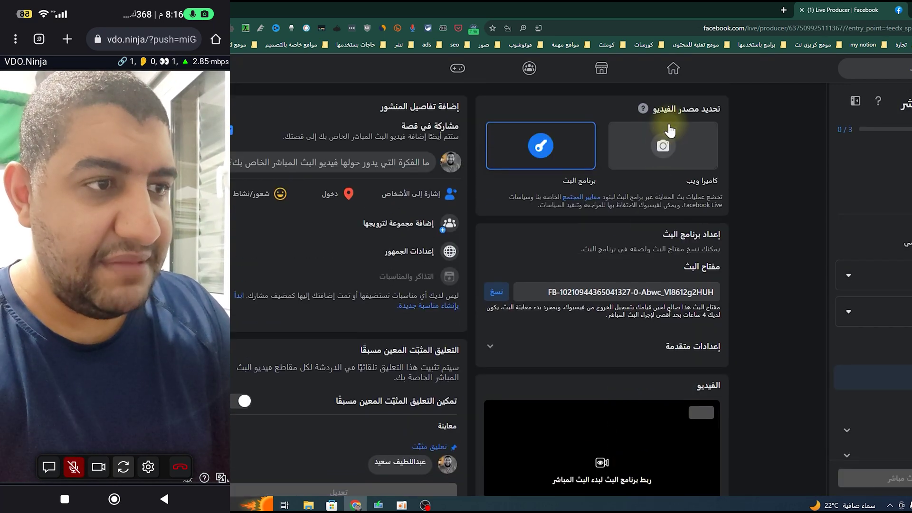
- Select the webcam as the live broadcast's video source and allow Facebook to use the camera
{"action": "left_click", "coordinate": [665, 141]}
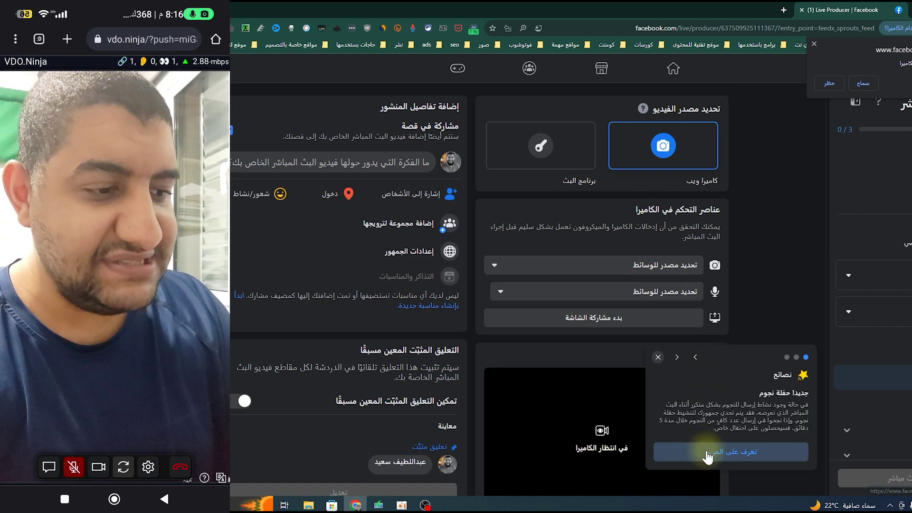
{"action": "left_click", "coordinate": [865, 85]}
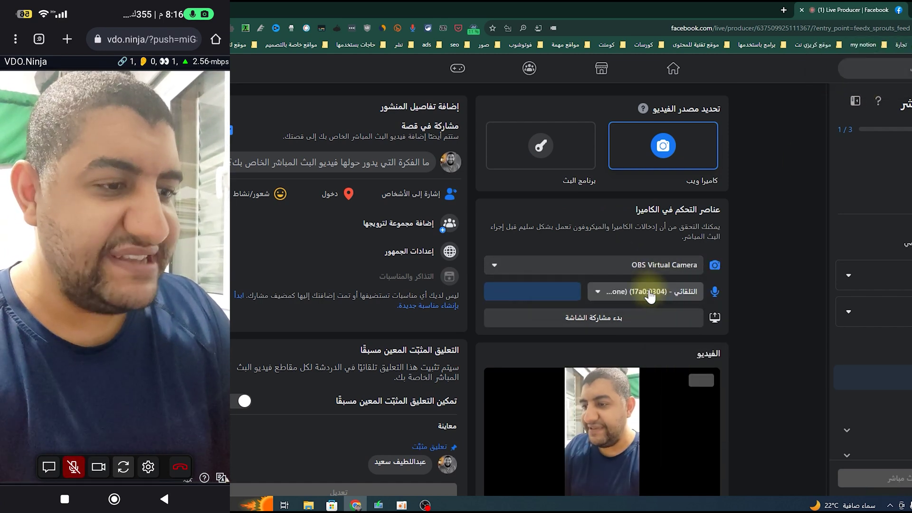
{"action": "scroll", "coordinate": [736, 313], "scroll_direction": "down", "scroll_amount": 1}
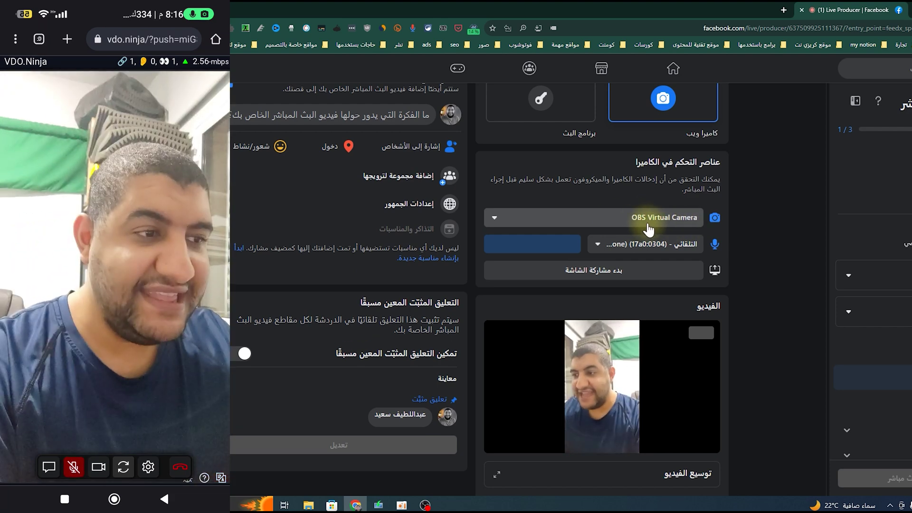
- Examine the microphone choices and video preview for the live broadcast, and switch back to OBS
{"action": "left_click", "coordinate": [646, 244]}
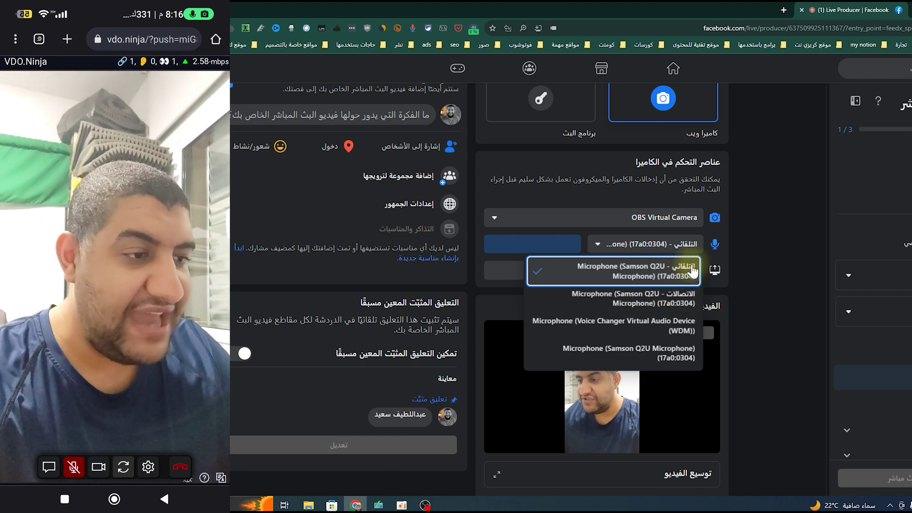
{"action": "left_click", "coordinate": [737, 279]}
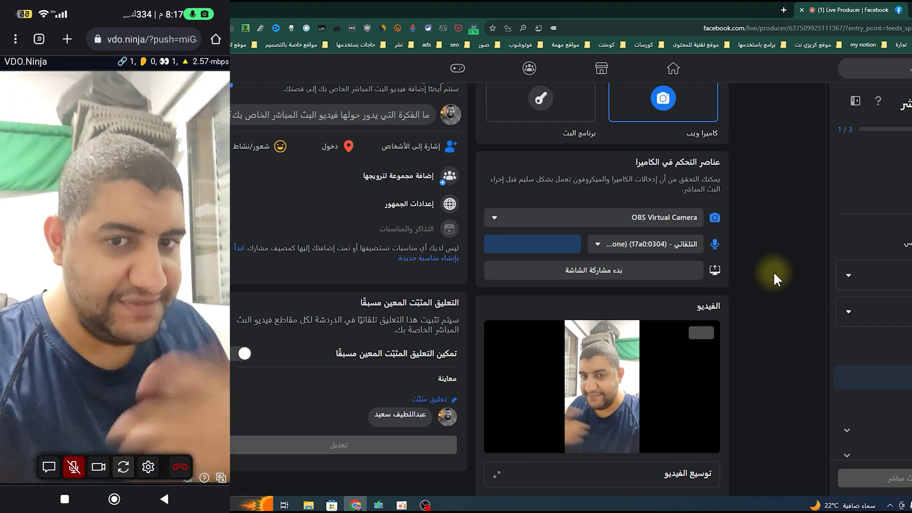
{"action": "scroll", "coordinate": [773, 272], "scroll_direction": "down", "scroll_amount": 1}
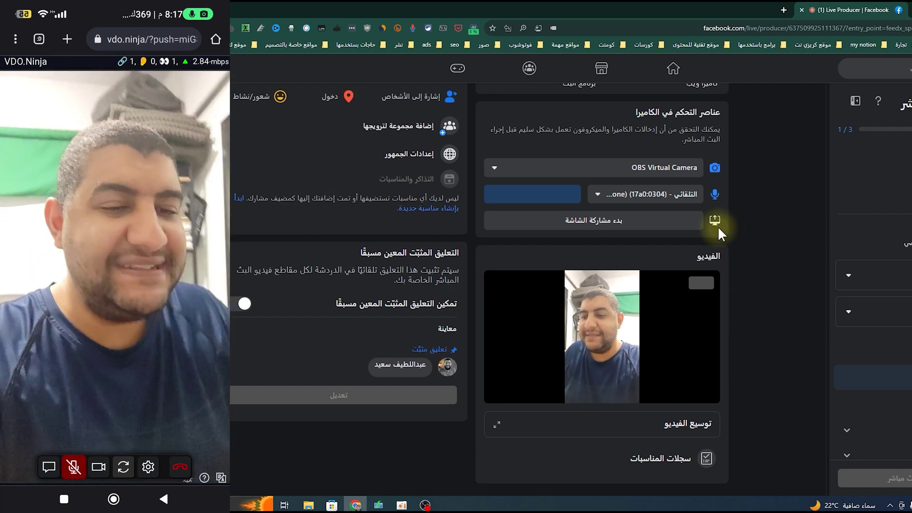
{"action": "left_click", "coordinate": [425, 505]}
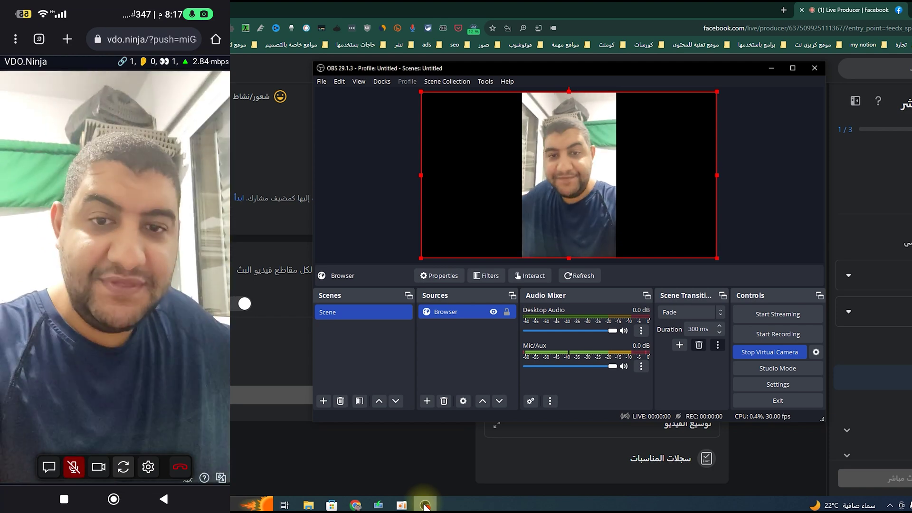